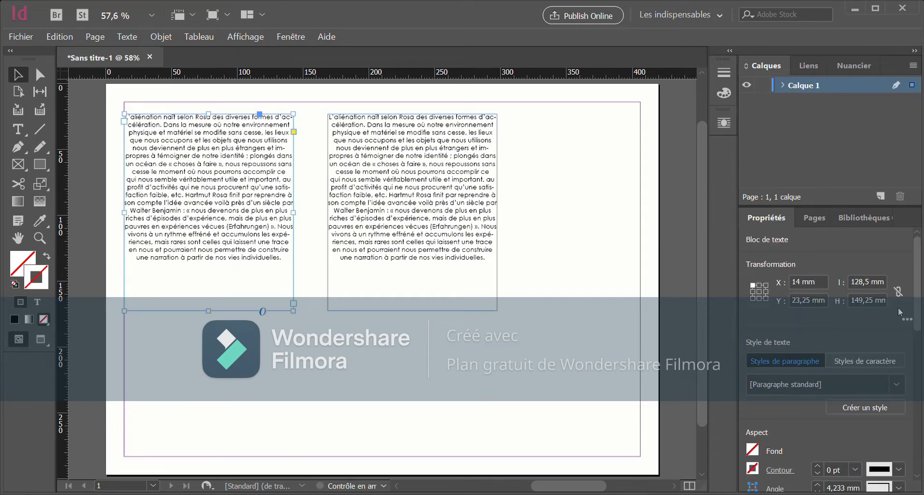
Step: Show the additional paragraph options and try left, centre and right alignment on the first text block
drag(920, 296, 920, 436)
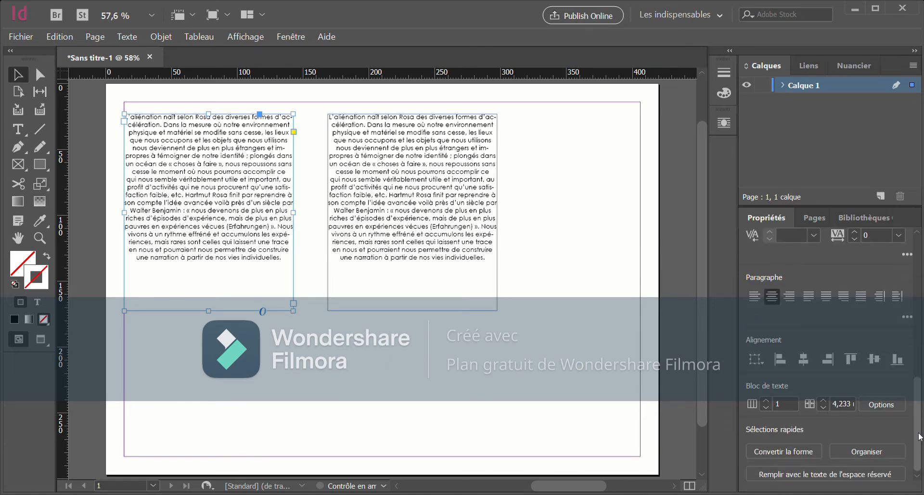
click(907, 316)
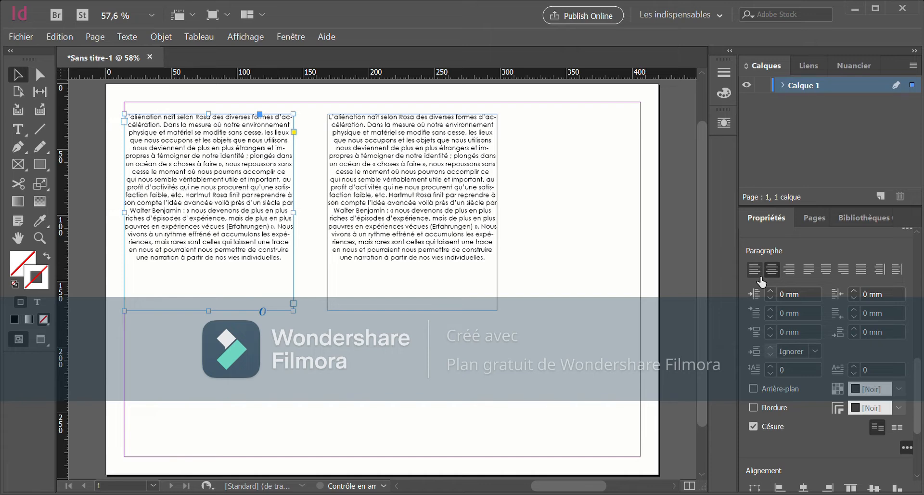
click(755, 270)
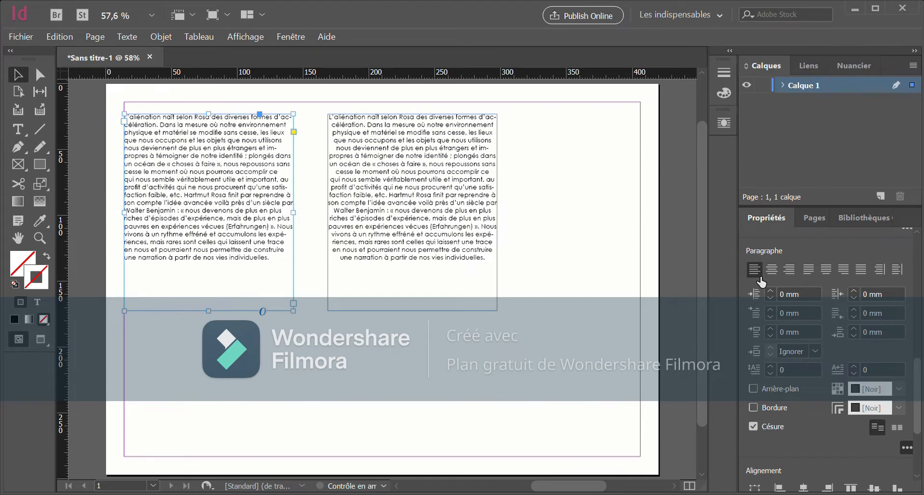
click(774, 272)
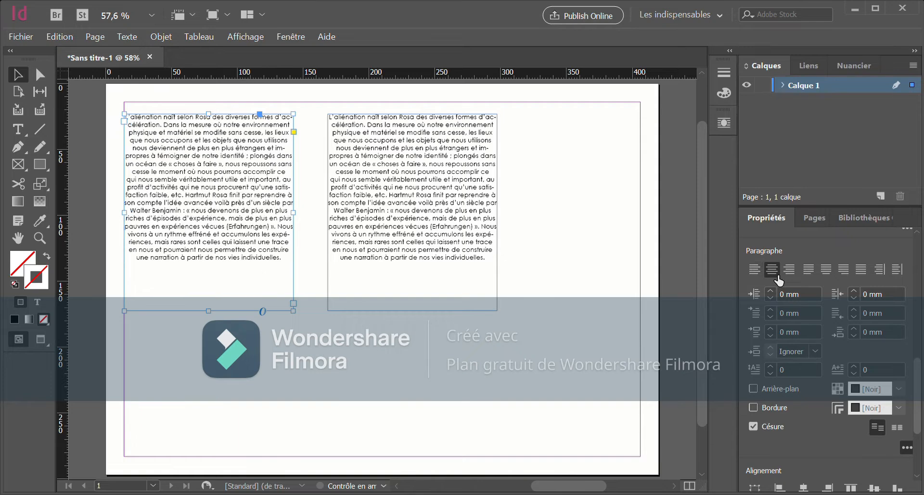
click(789, 270)
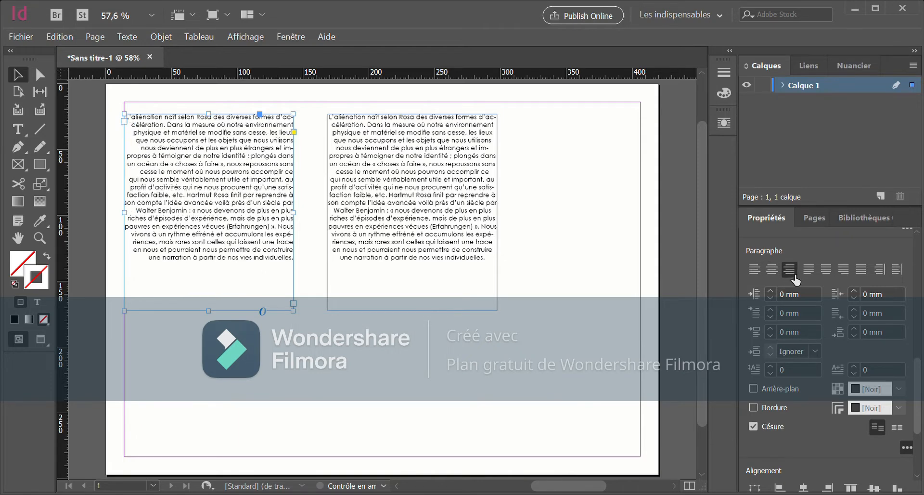
Step: Try the justification variants on the first text block and settle on justified with the last line aligned left
click(808, 269)
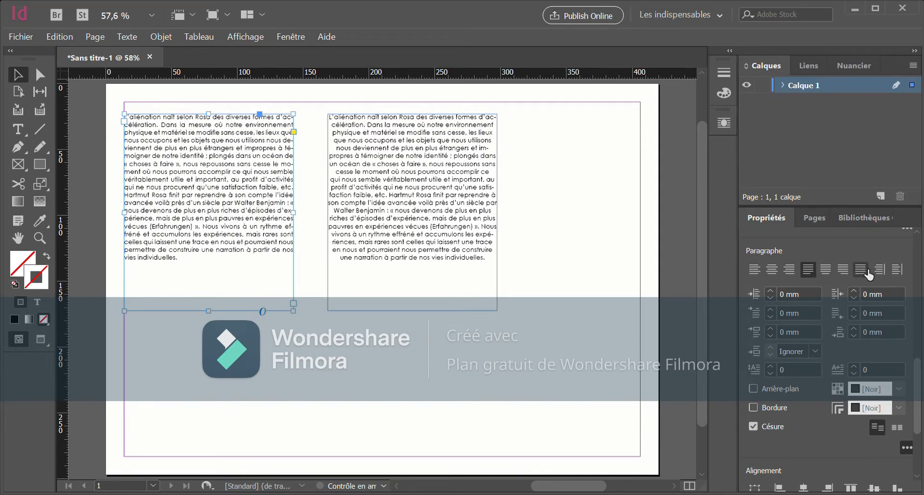
click(826, 270)
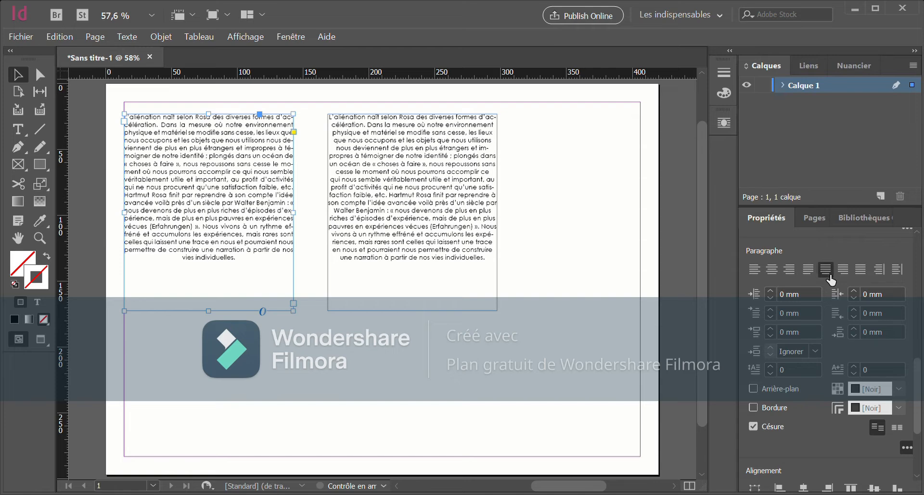
click(845, 274)
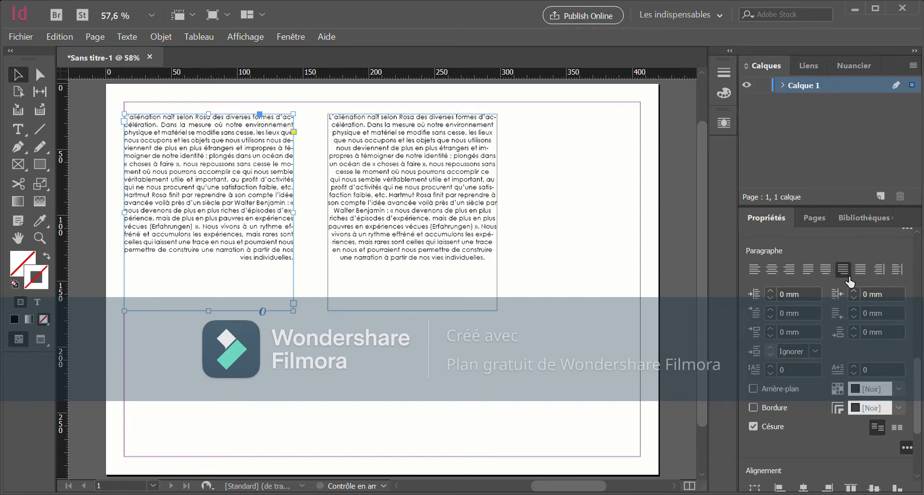
click(861, 275)
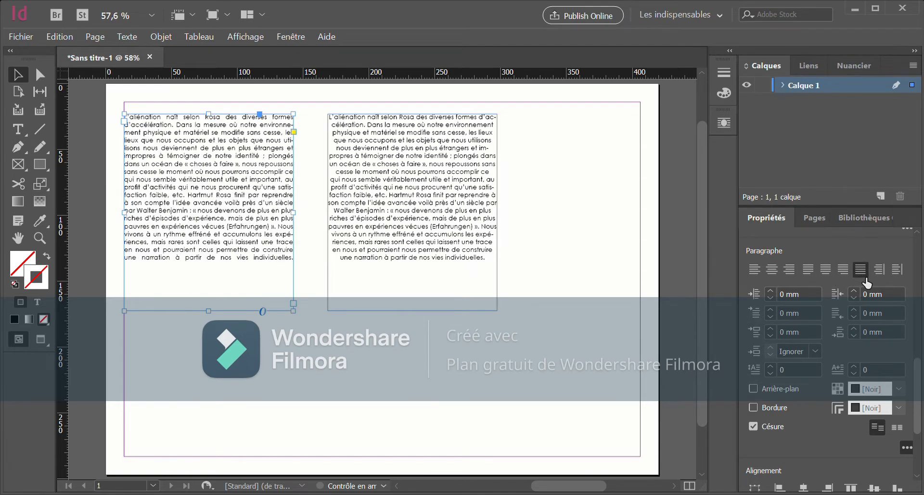
click(811, 273)
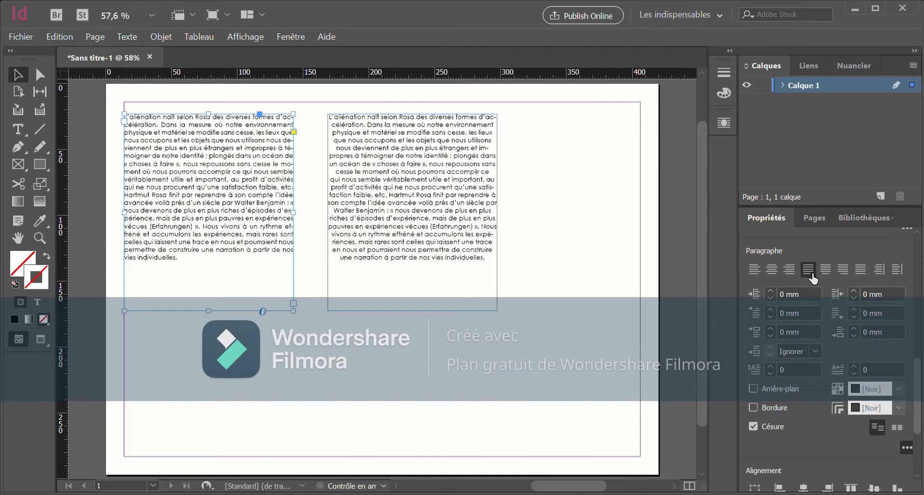
Step: Narrow the first text frame to about 53 mm and extend it down to the page's bottom margin
drag(294, 213, 255, 219)
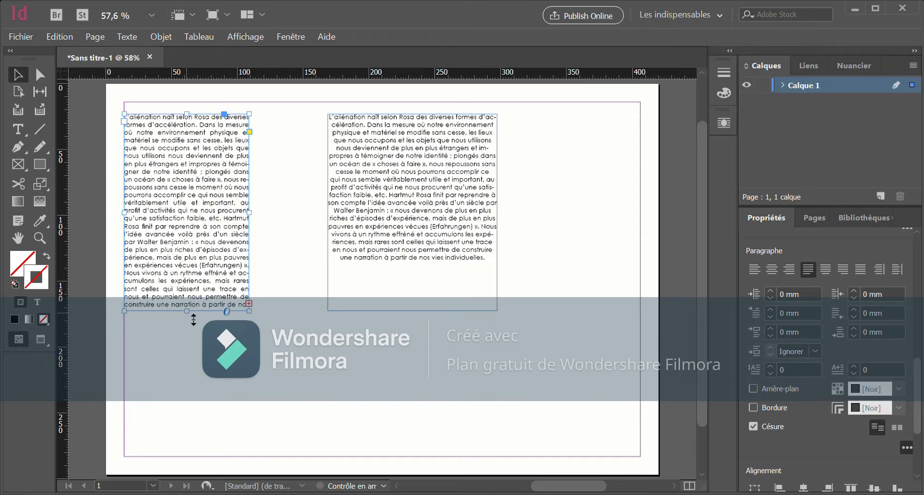
drag(195, 316, 202, 398)
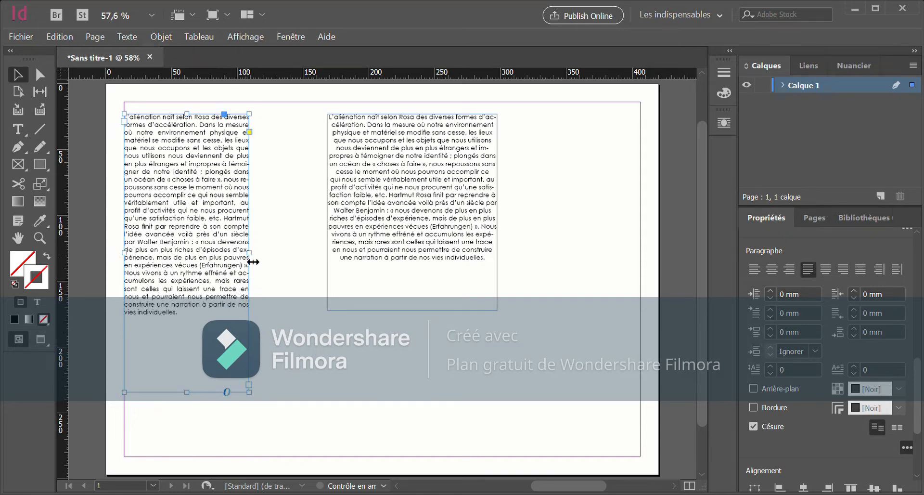
drag(253, 258, 219, 261)
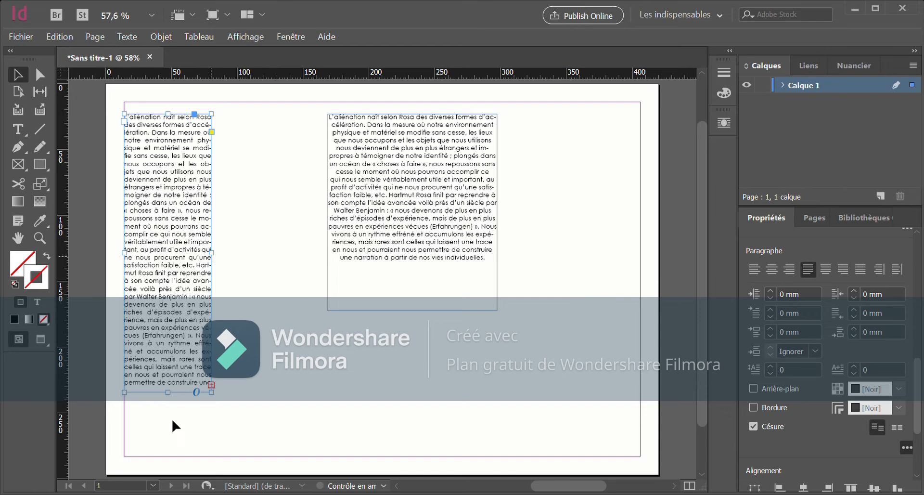
drag(213, 394, 197, 463)
Step: Place the sample image of justified text with traced white gaps in the empty area of the page
scroll(297, 309, down, 1)
key(ctrl+d)
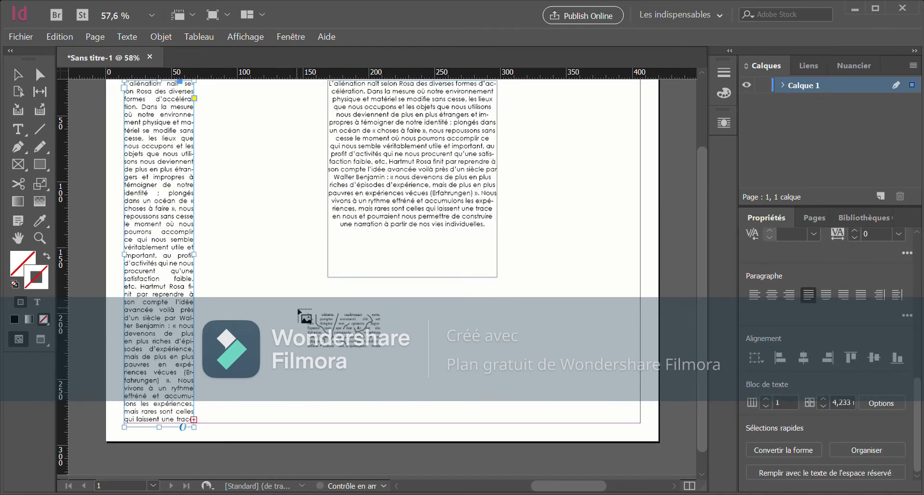
drag(255, 253, 403, 325)
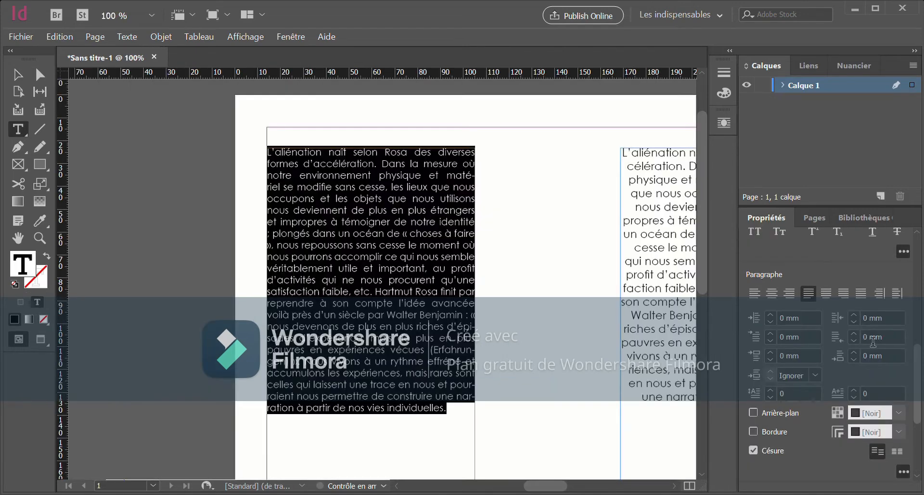
Step: Toggle hyphenation (Césure) off and on for the first block's selected text to compare the line breaks
click(754, 451)
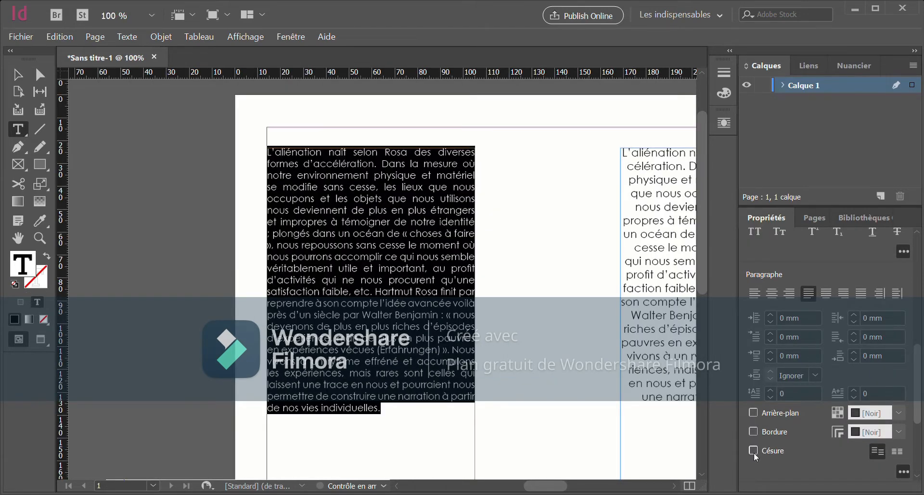
click(754, 451)
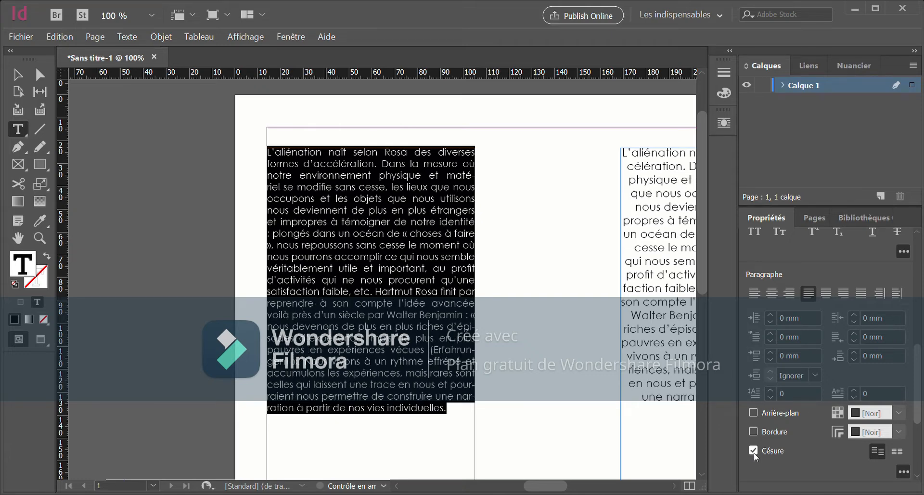
click(754, 451)
click(754, 451)
click(753, 451)
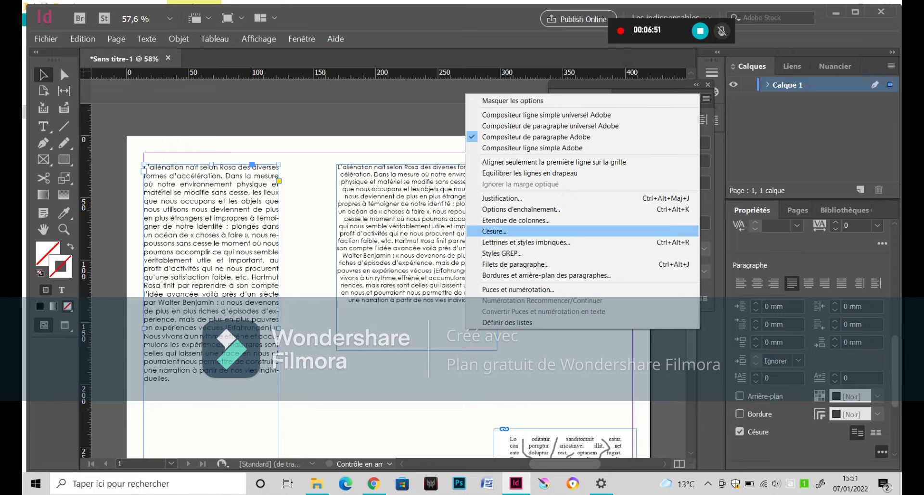
Step: Set hyphenation to words of at least 6 letters, after the first 3 letters, and toggle hyphenation of words in capitals
key(Return)
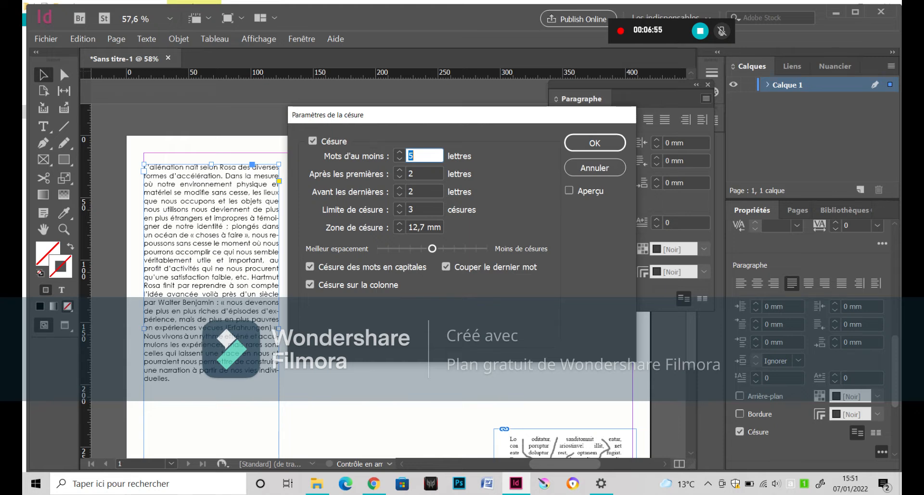
key(BackSpace)
text(6)
key(Tab)
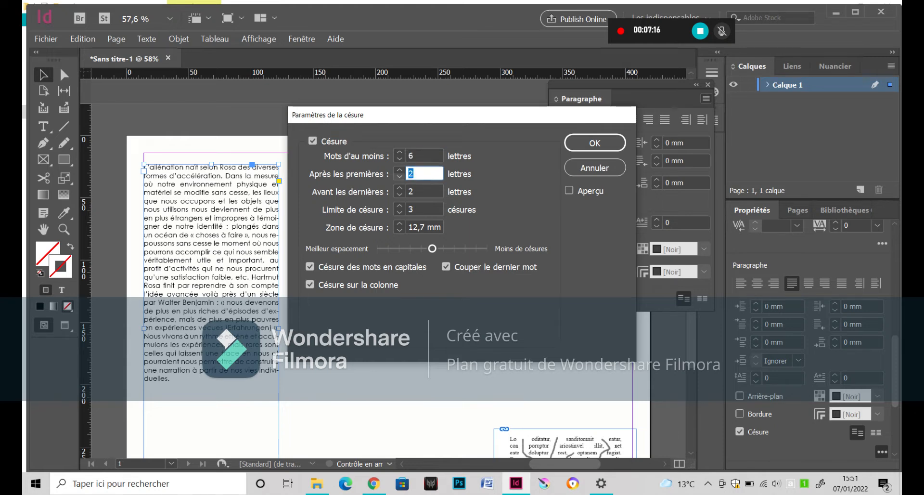
key(BackSpace)
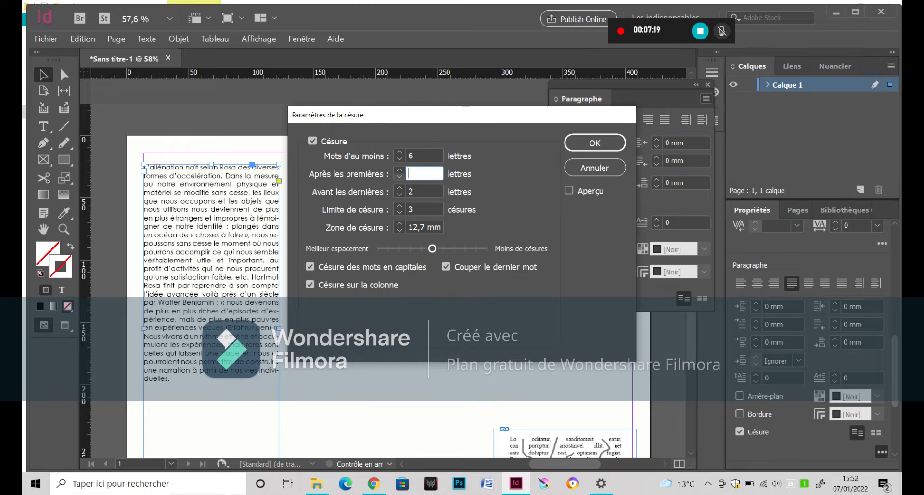
text(3)
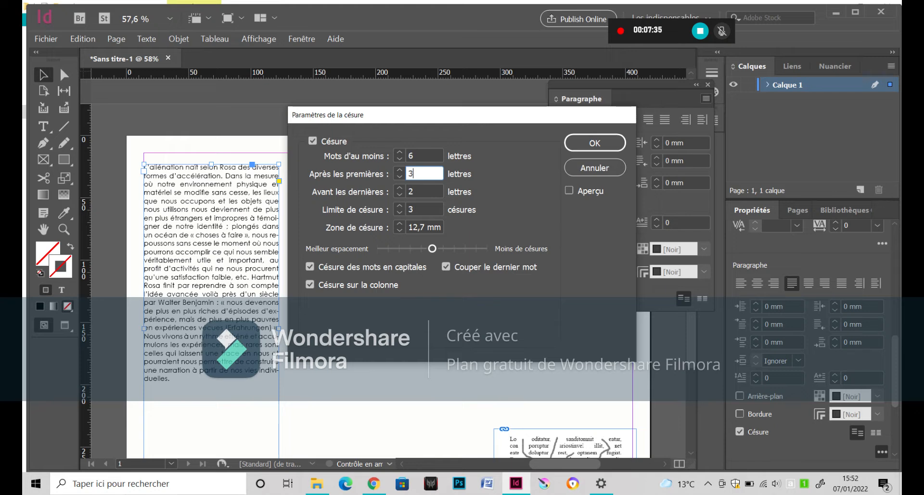
click(310, 267)
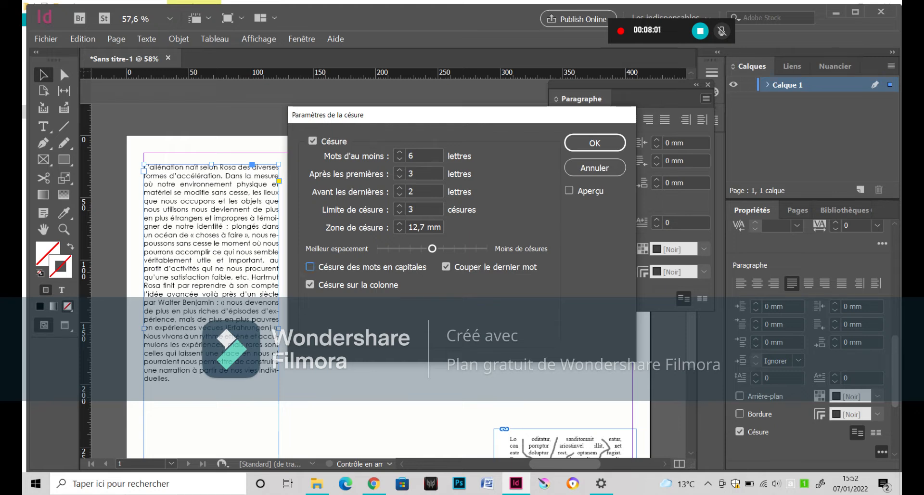
key(space)
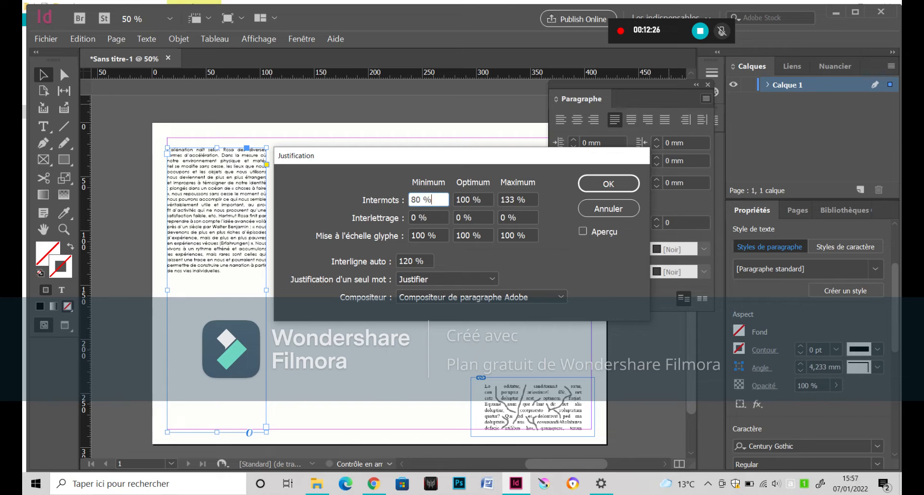
Step: Set the minimum word spacing (Intermots) to 80 % in the justification settings
key(Tab)
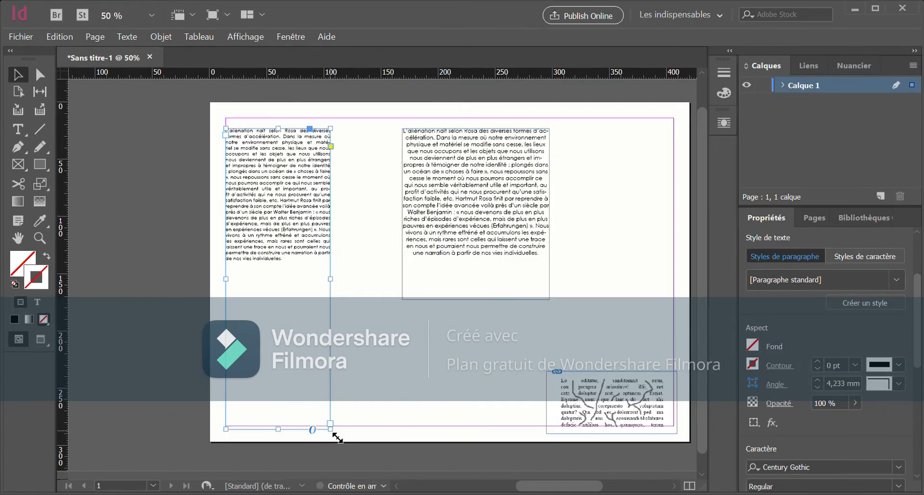
Step: Shorten the first text frame to about 131 mm tall and move the second text frame closer beside it
drag(330, 428, 338, 287)
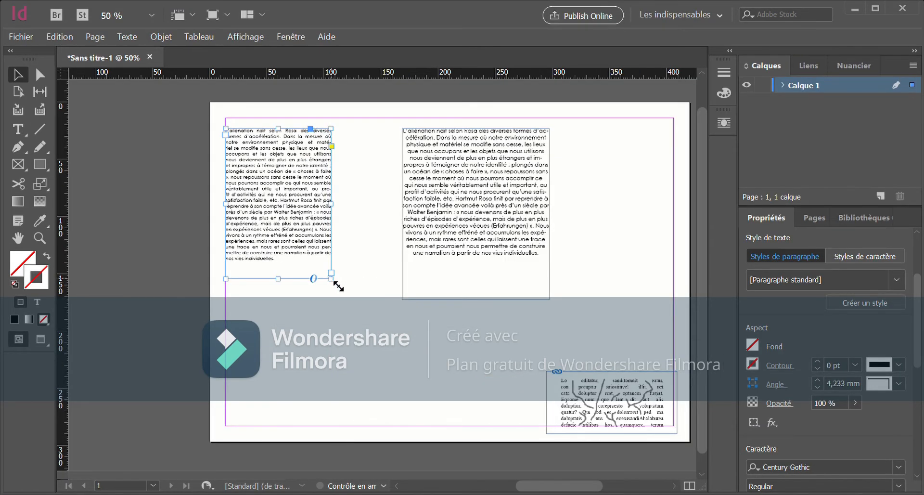
click(446, 214)
drag(447, 214, 396, 214)
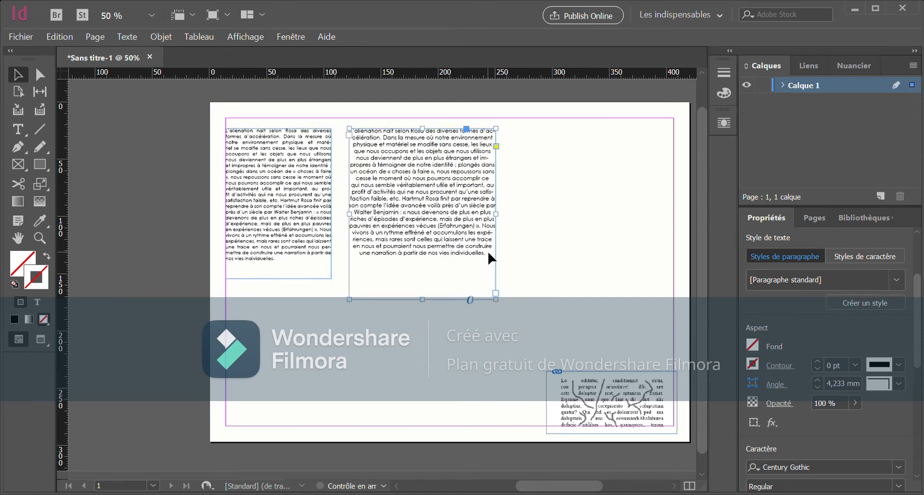
Step: Left-align all the text in the second block and turn off its hyphenation (Césure)
double_click(489, 254)
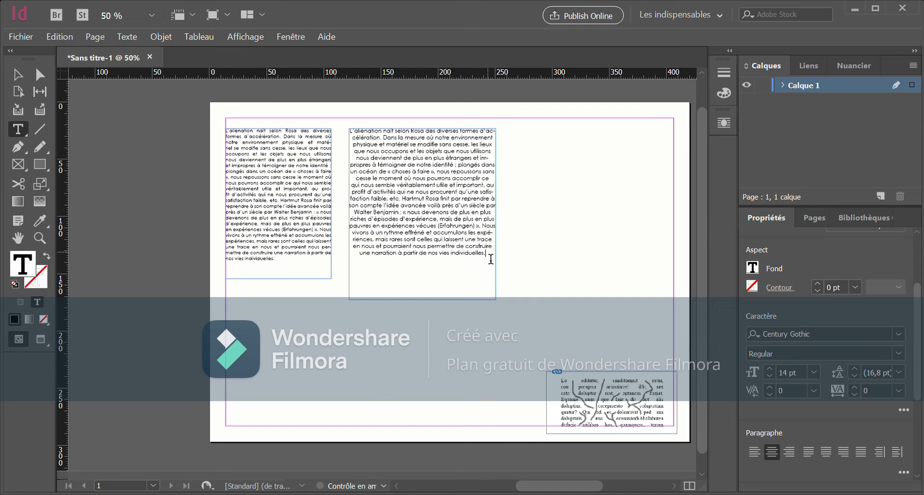
drag(491, 259, 304, 125)
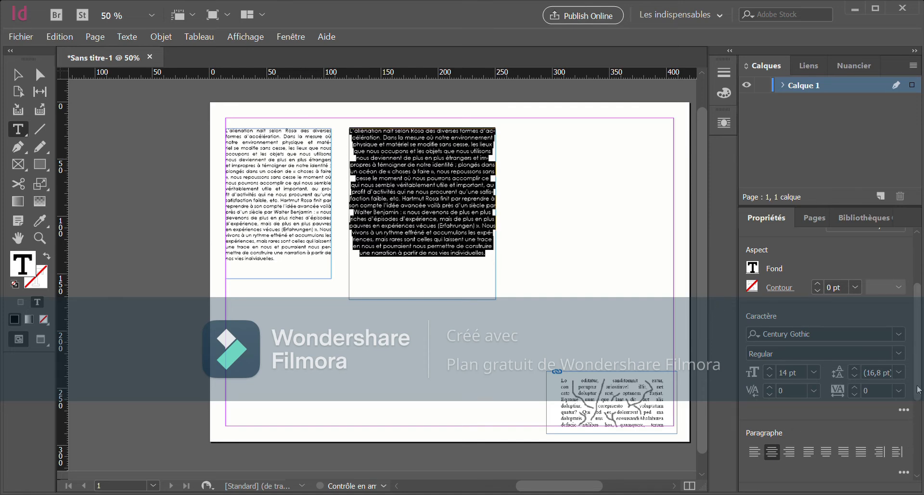
scroll(918, 421, down, 3)
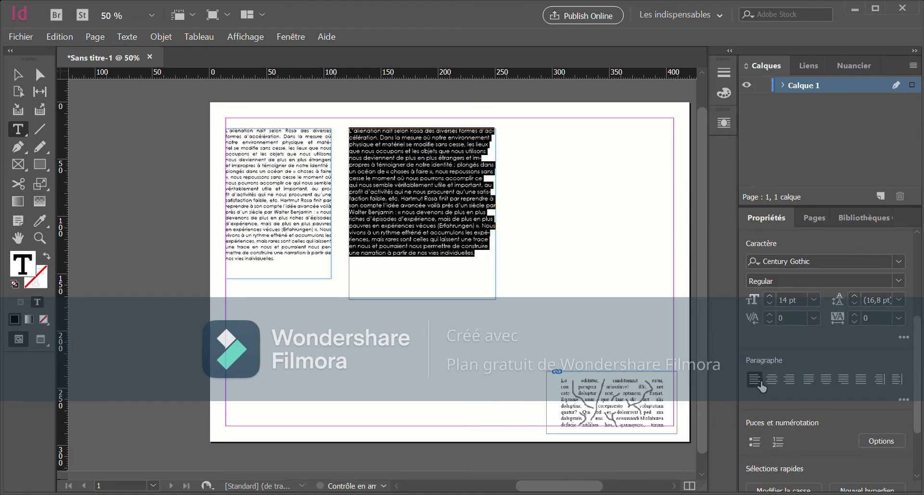
click(905, 400)
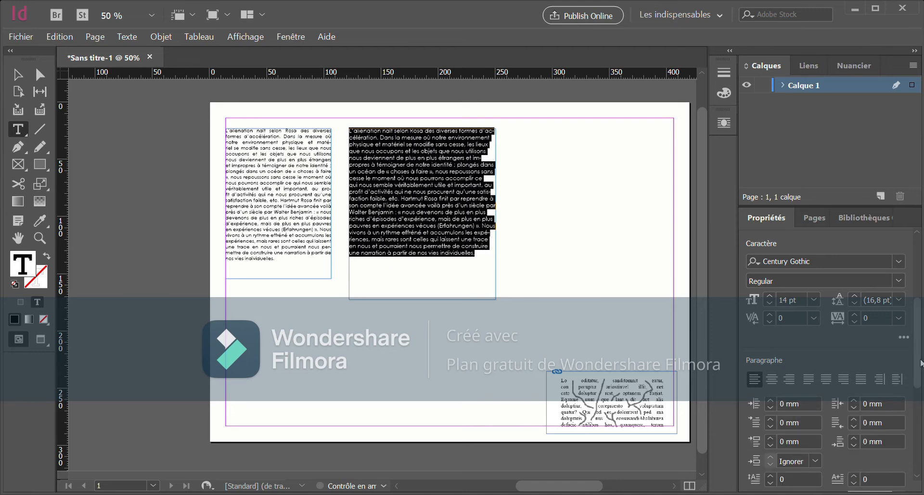
scroll(761, 407, down, 5)
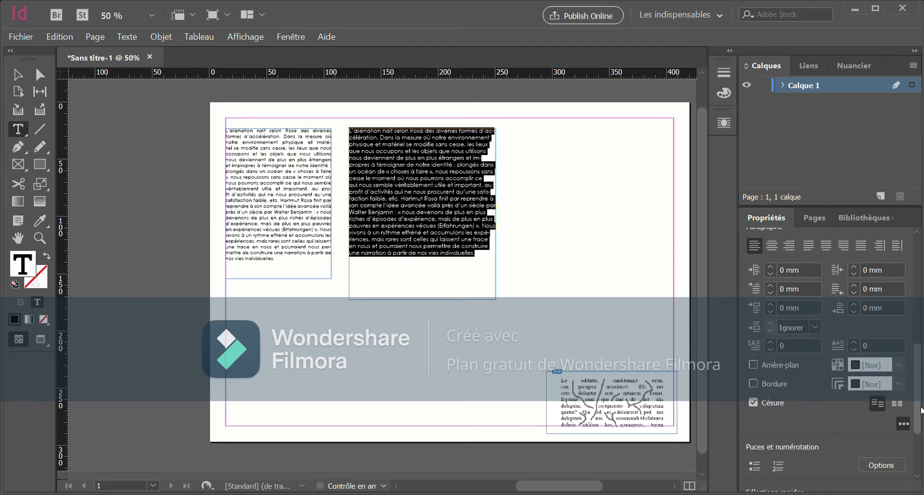
click(753, 398)
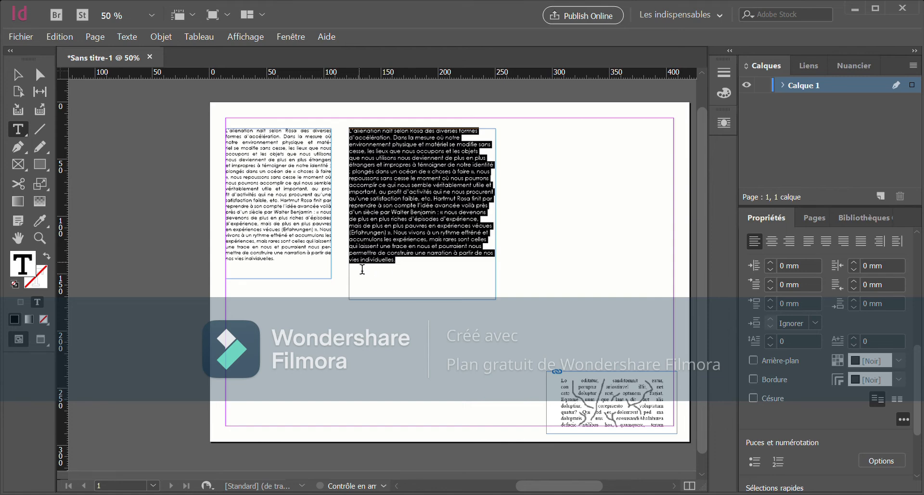
click(390, 286)
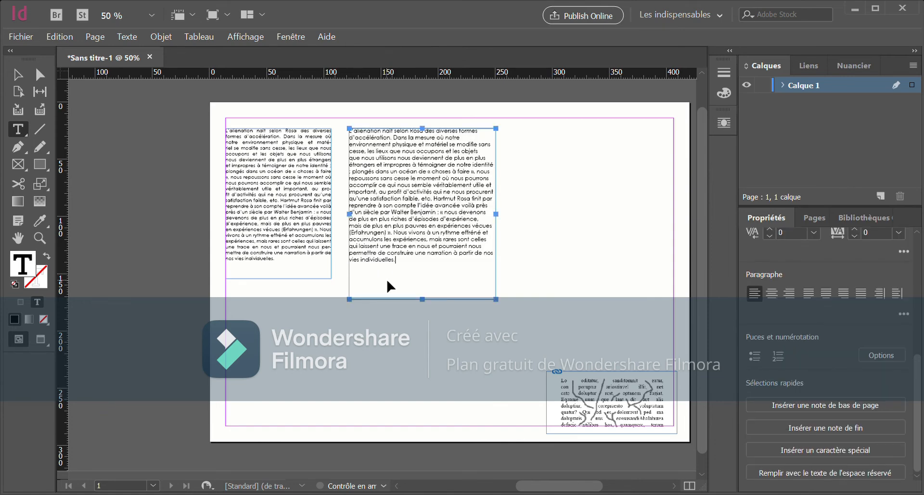
Step: Insert a line break before "notre environnement" in the second text block
key(ctrl+equal)
scroll(390, 287, down, 3)
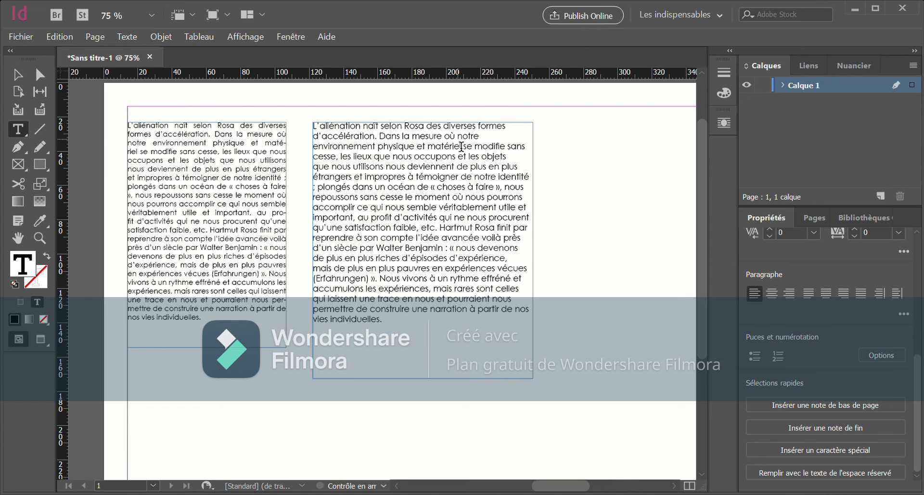
key(Return)
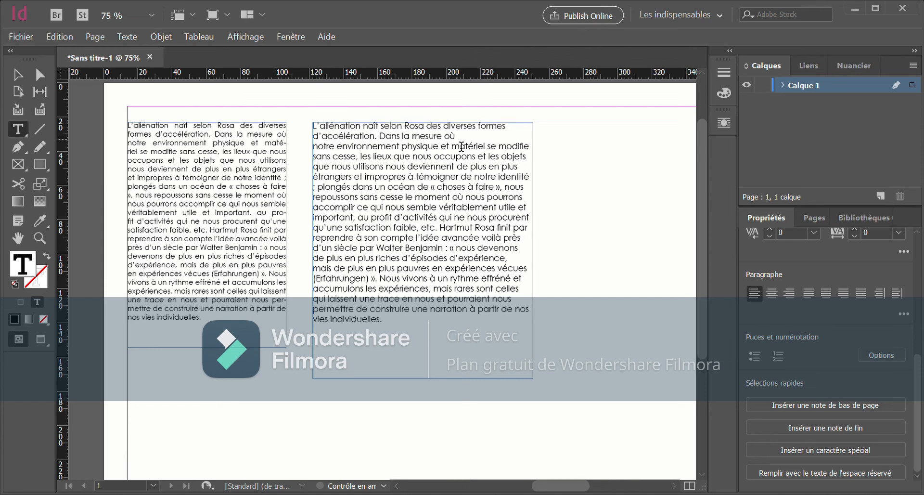